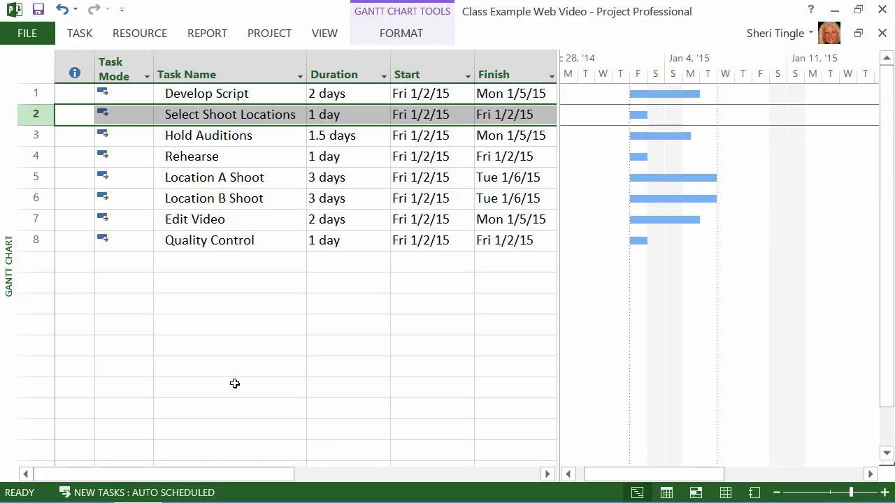
Step: Add a new task named Video Posted at the end of the list with a duration of 0 days
click(178, 269)
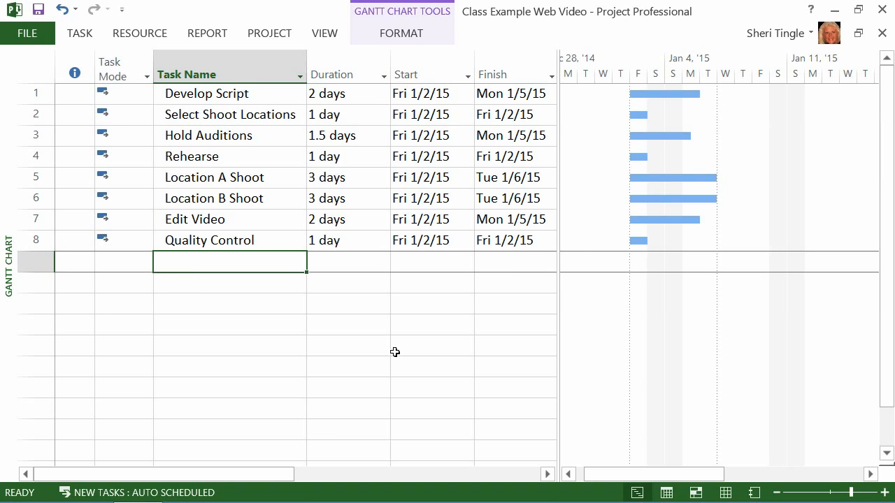
text(Post )
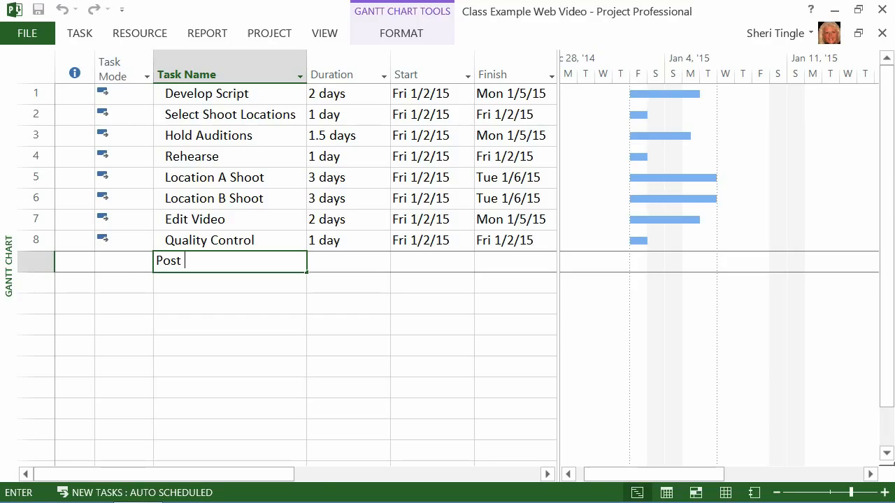
text(Video)
key(BackSpace)
key(BackSpace)
key(BackSpace)
key(BackSpace)
key(BackSpace)
key(BackSpace)
key(BackSpace)
key(BackSpace)
key(BackSpace)
key(BackSpace)
text(Video Posted)
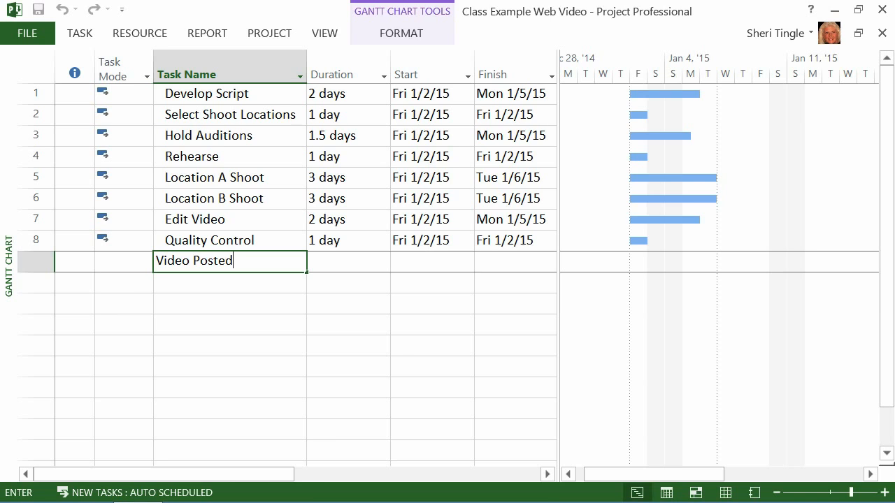
key(Tab)
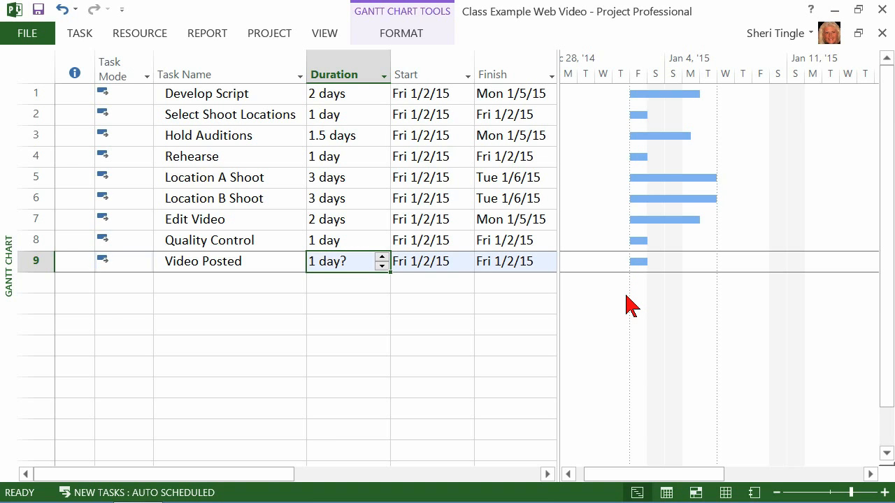
text(0)
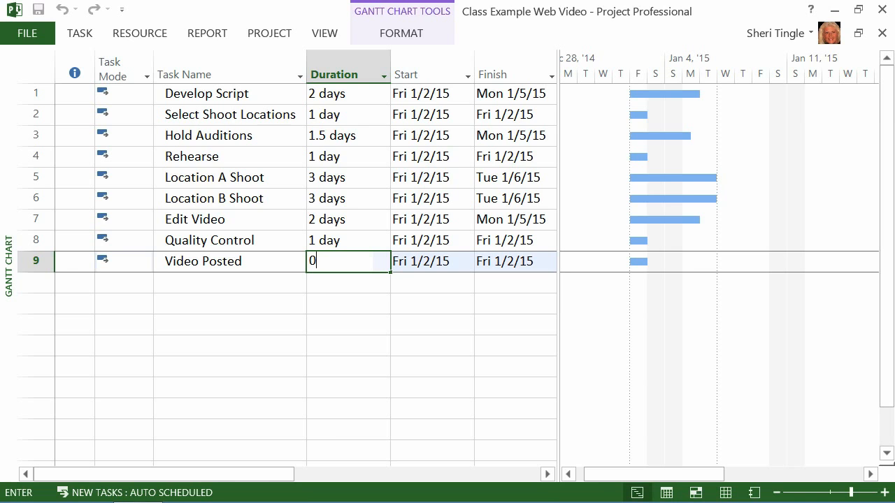
key(Return)
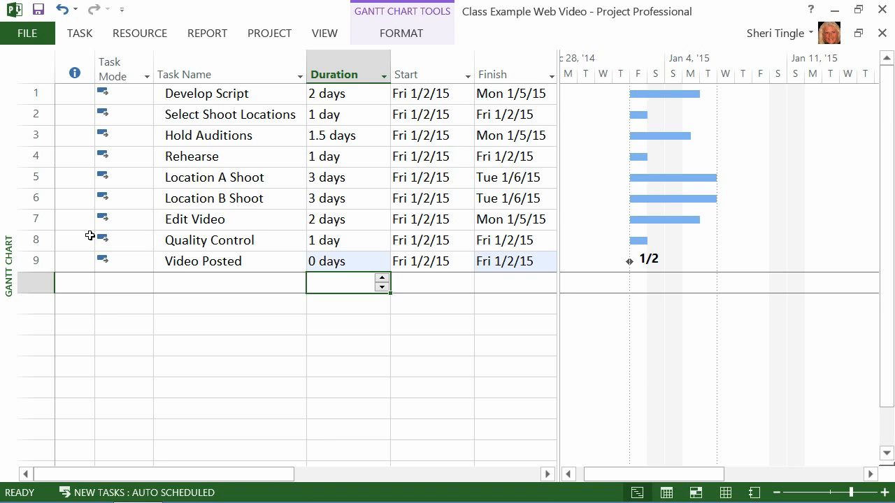
Step: Insert a task above Edit Video named Production Complete and set its duration to 0 days
right_click(44, 223)
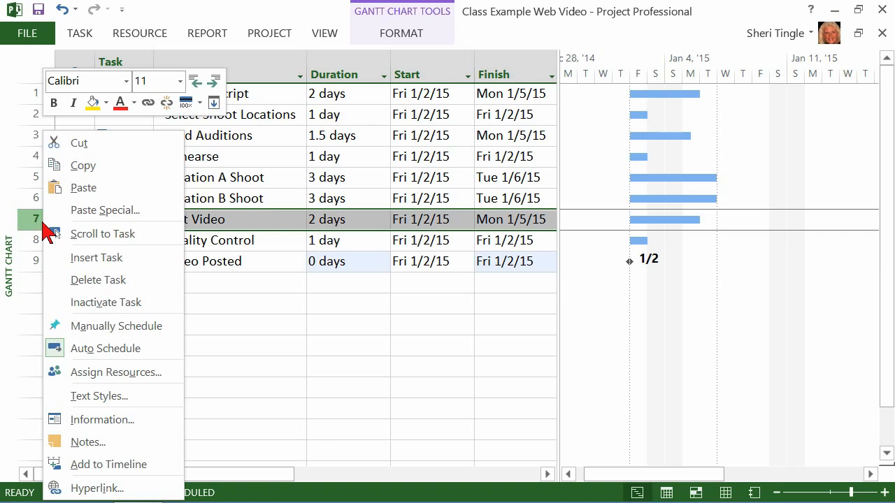
click(106, 258)
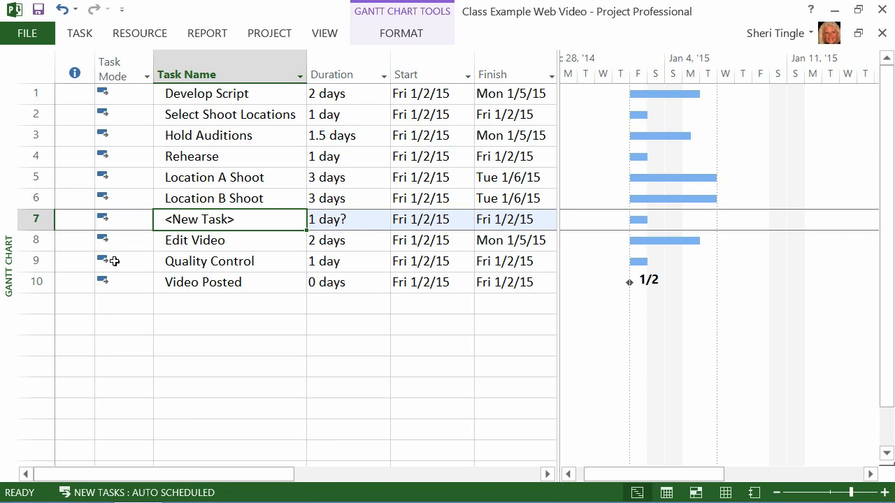
text(Productin)
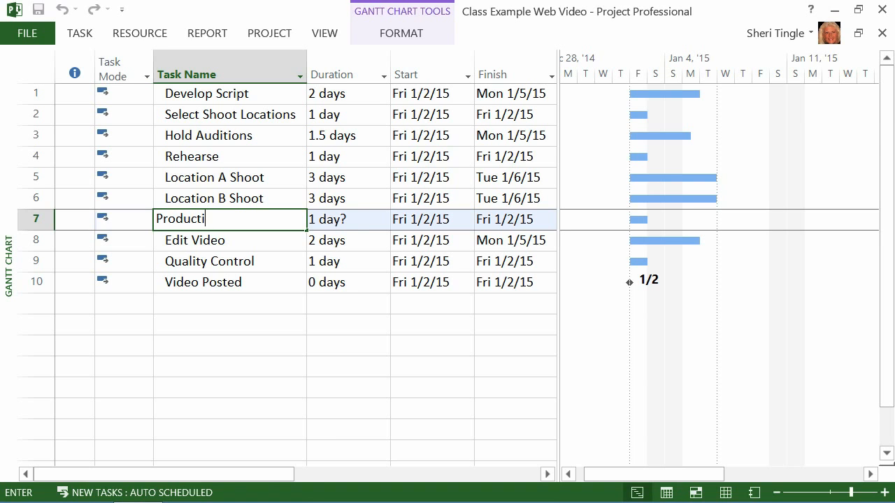
key(BackSpace)
key(BackSpace)
key(BackSpace)
text(ion Complete)
key(Tab)
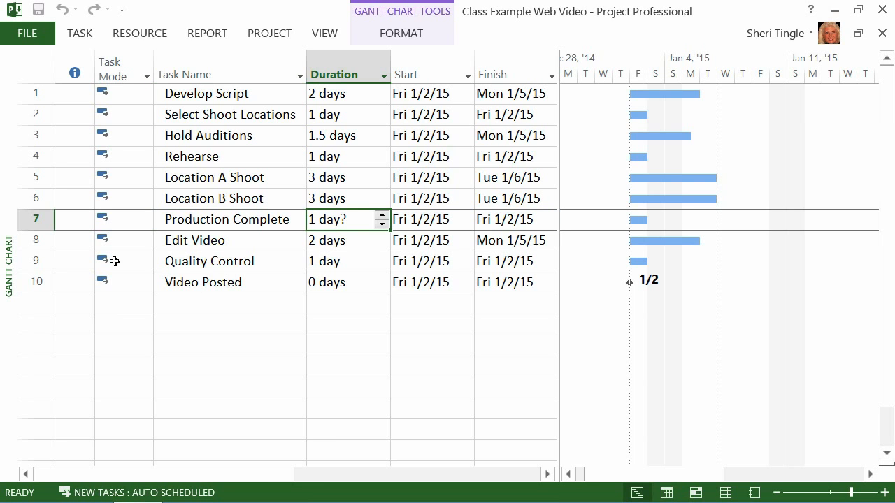
text(0)
key(Tab)
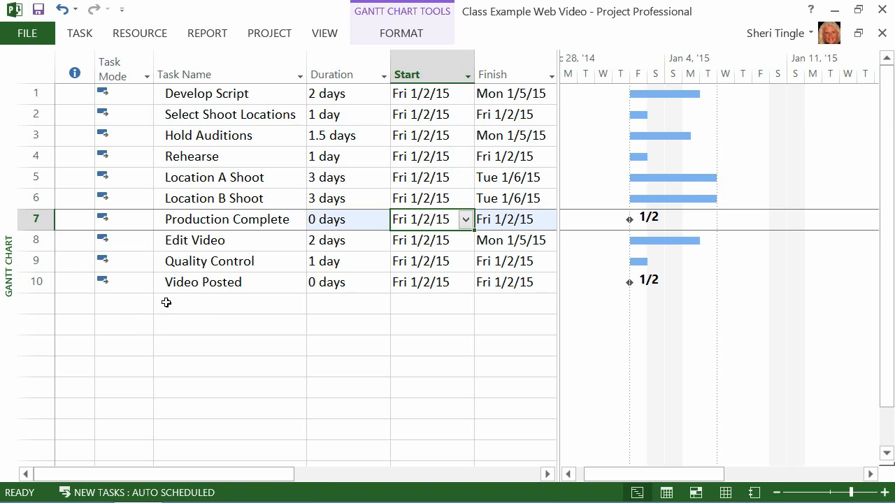
Step: Insert a task above Location A Shoot named PreProduction Complete with a duration of 0 days
right_click(43, 182)
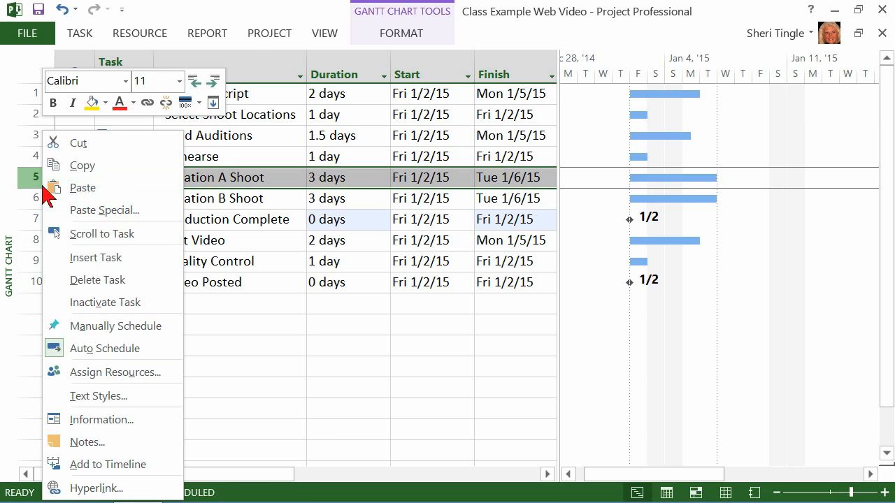
click(41, 188)
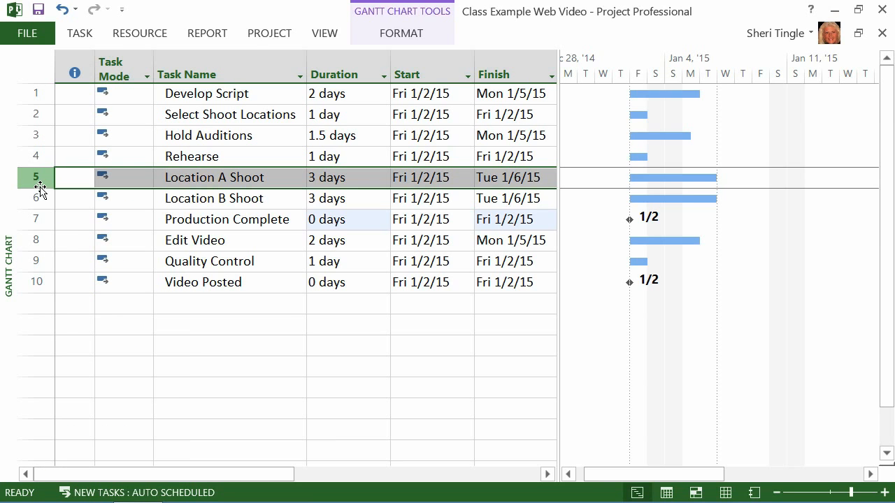
key(Tab)
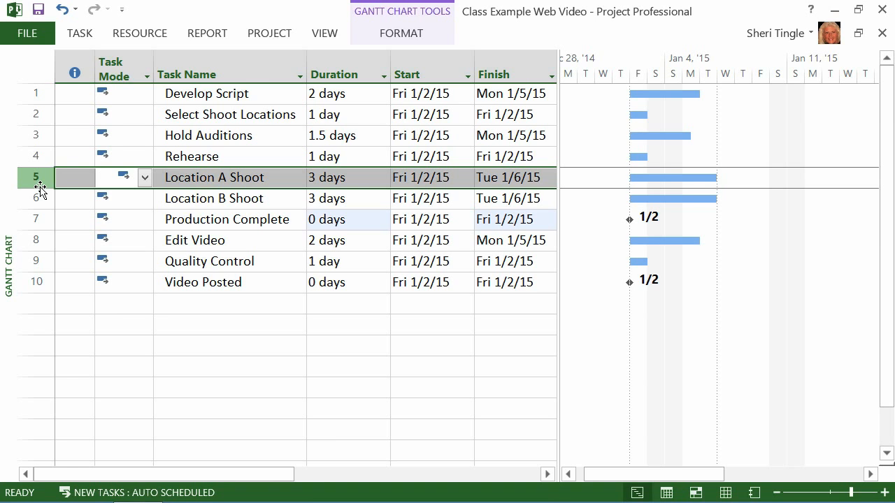
key(Insert)
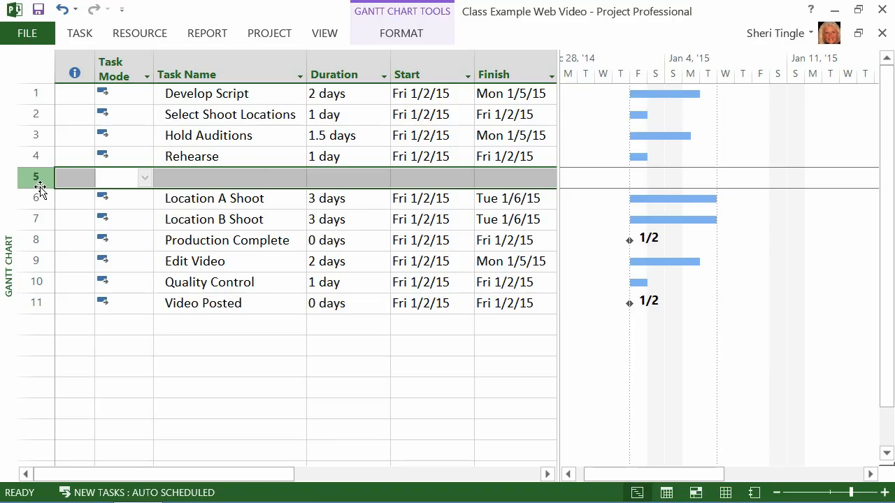
click(189, 182)
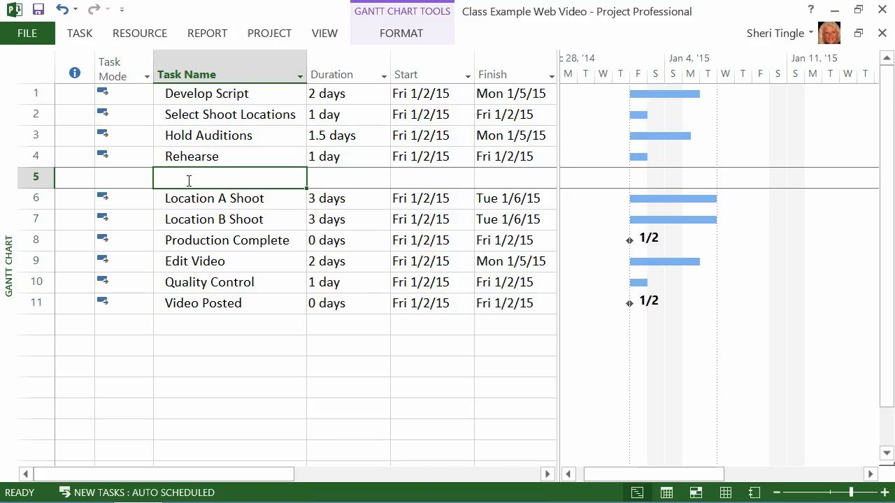
text(Pr)
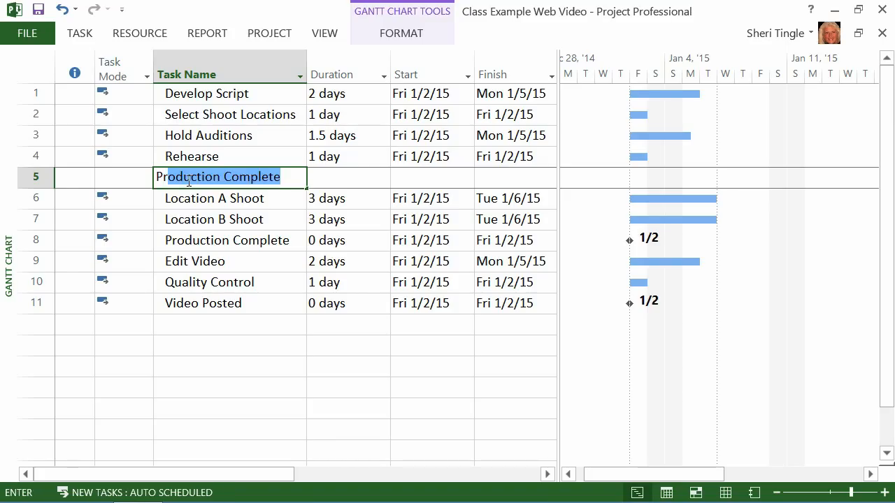
text(eProduction Complete)
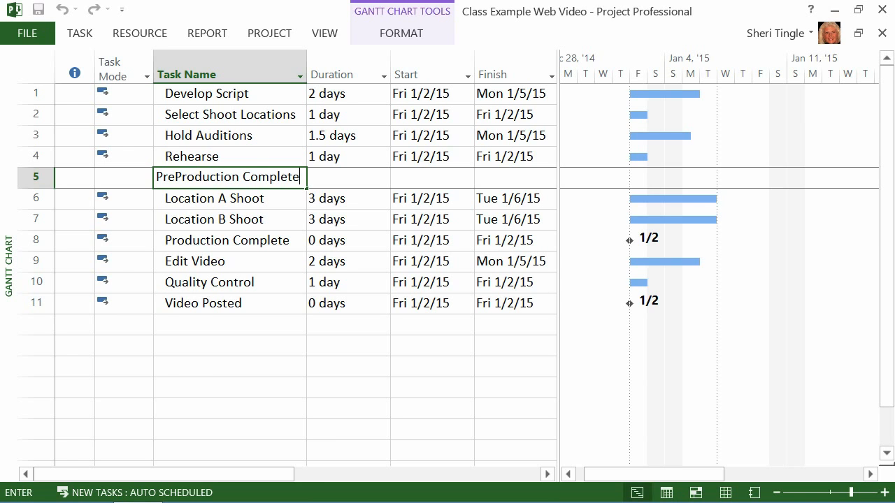
key(Tab)
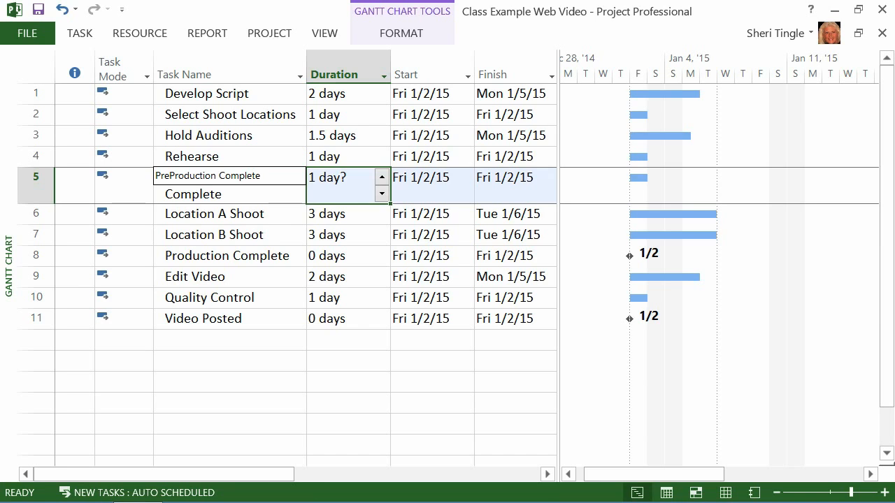
text(0)
key(Return)
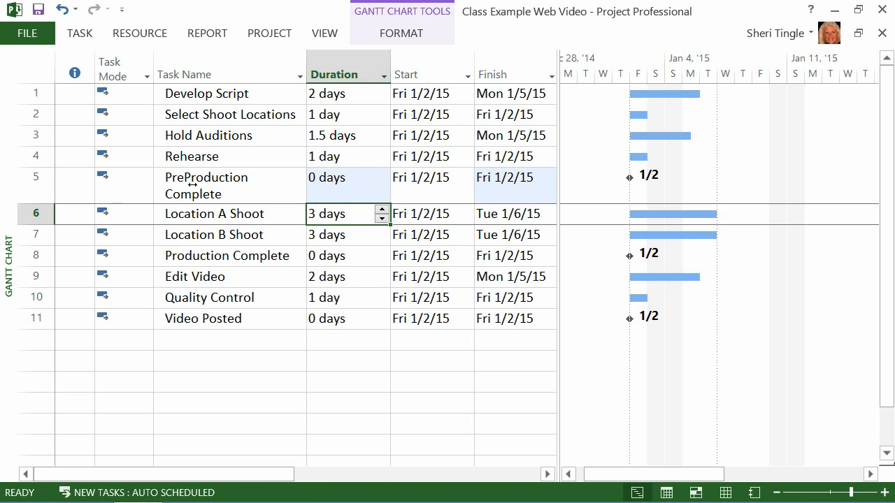
Step: Select the PreProduction Complete, Production Complete and Video Posted milestone rows together
click(47, 190)
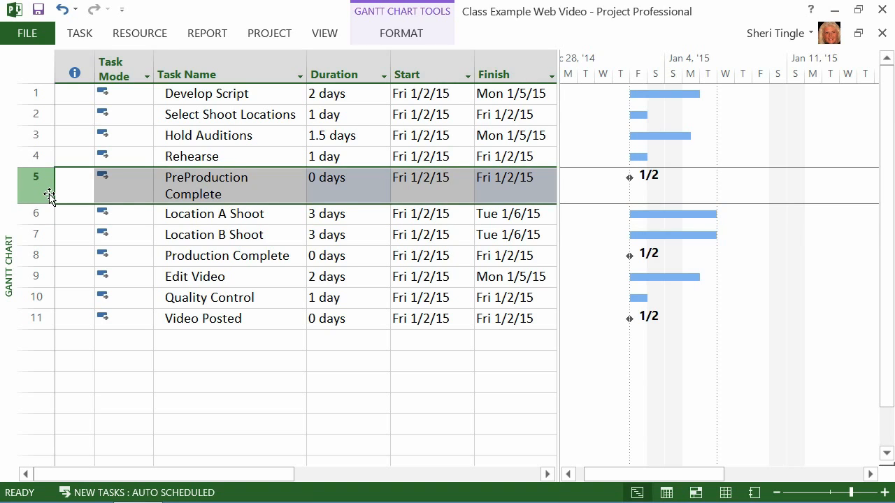
ctrl+click(65, 259)
ctrl+click(57, 325)
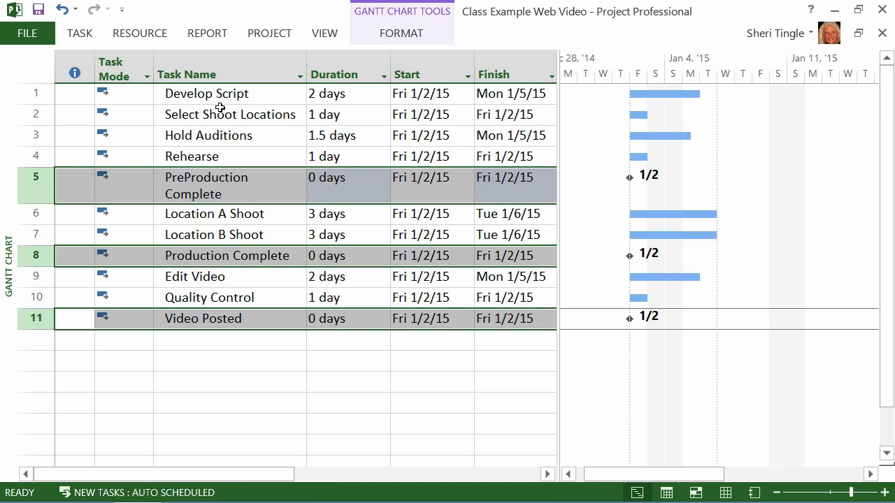
Step: Mark the Develop Script task as a milestone in its task information settings
click(36, 94)
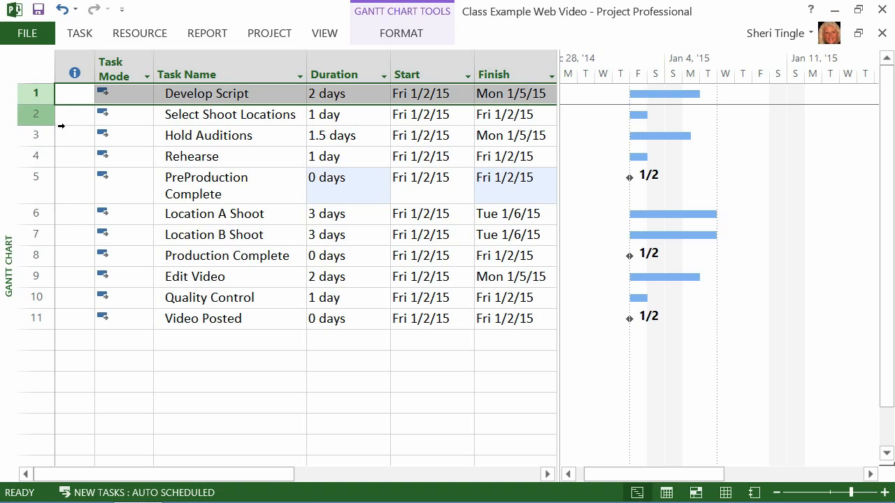
double_click(39, 97)
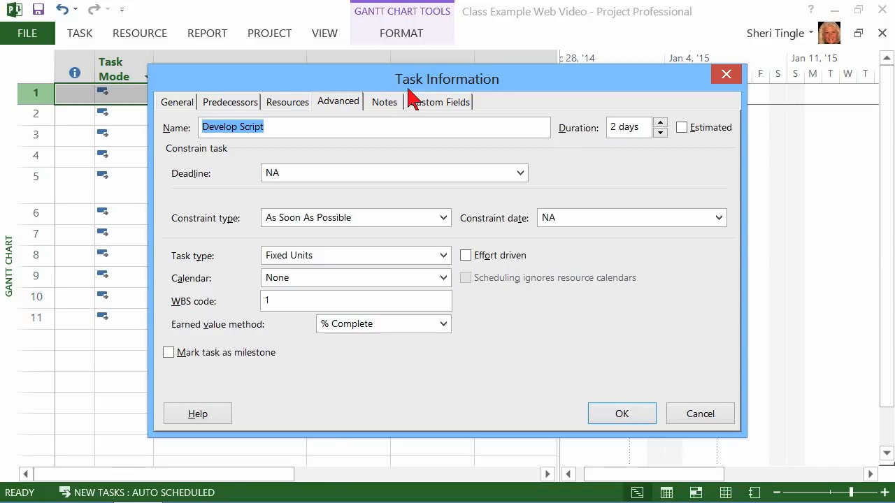
click(190, 103)
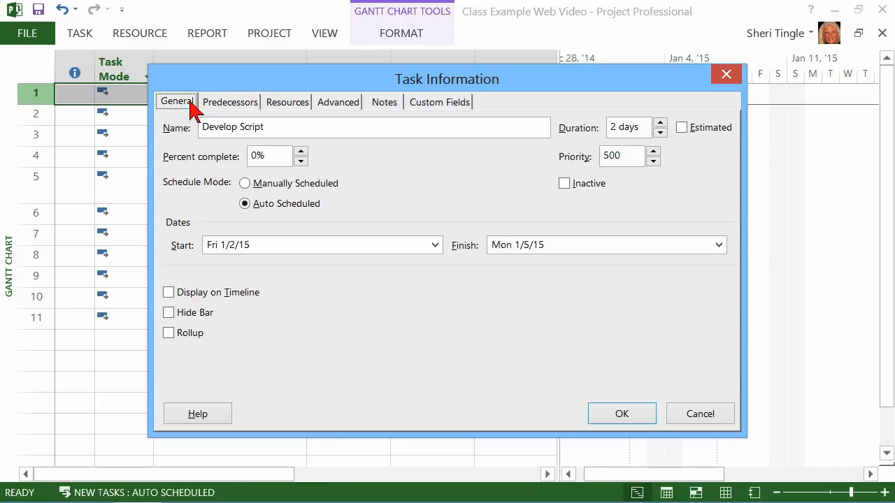
drag(396, 79, 393, 59)
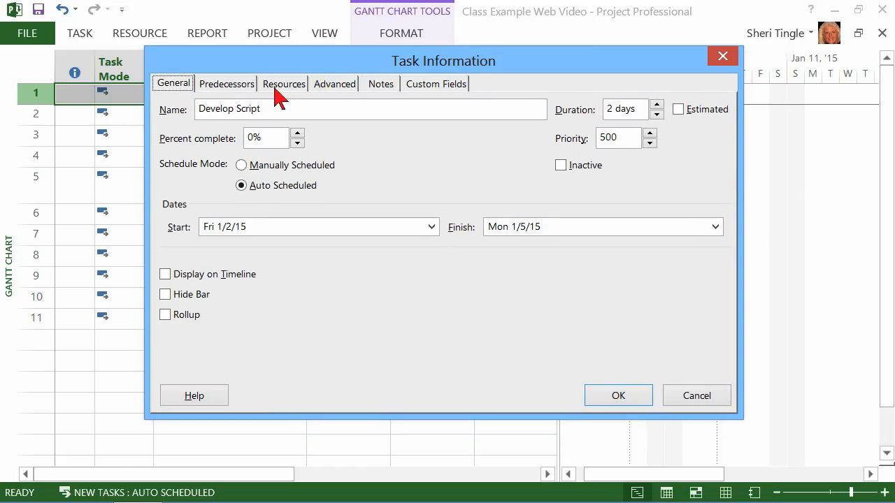
click(334, 90)
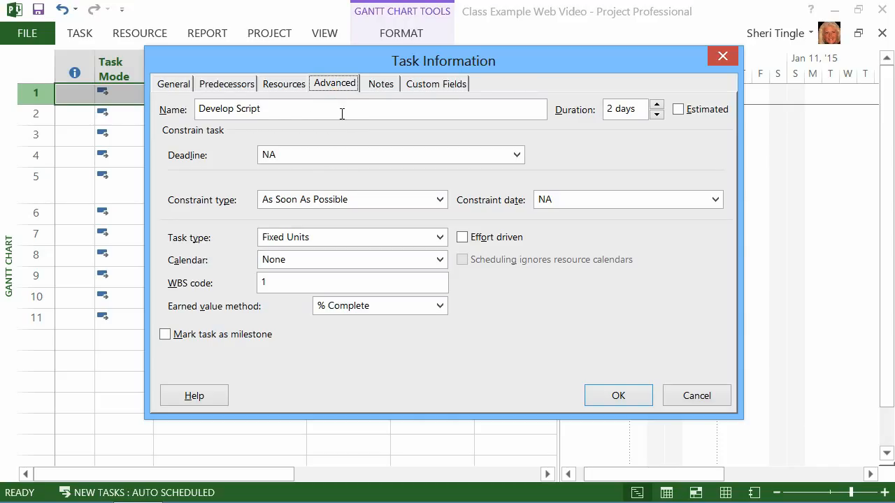
click(172, 336)
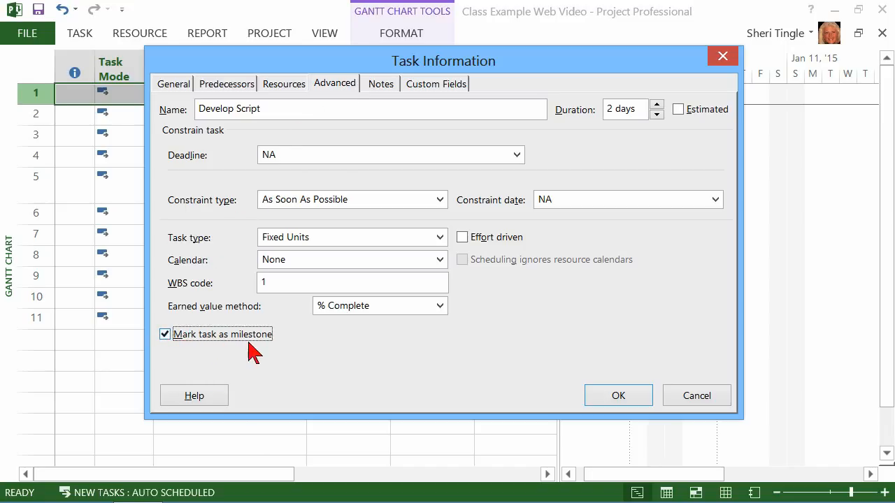
click(606, 390)
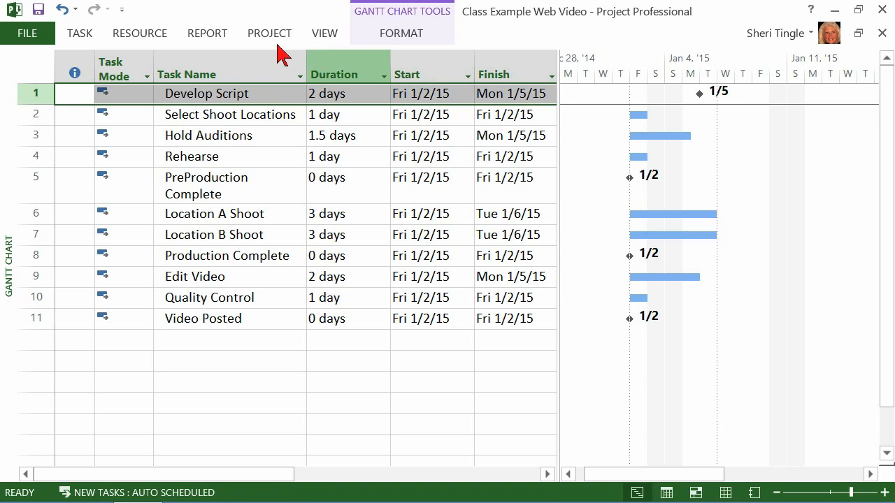
Step: Undo marking Develop Script as a milestone
click(63, 10)
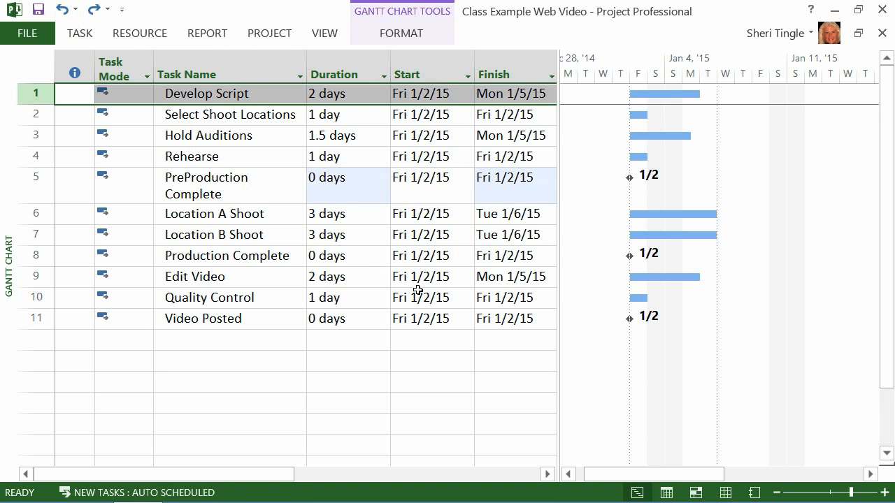
click(175, 345)
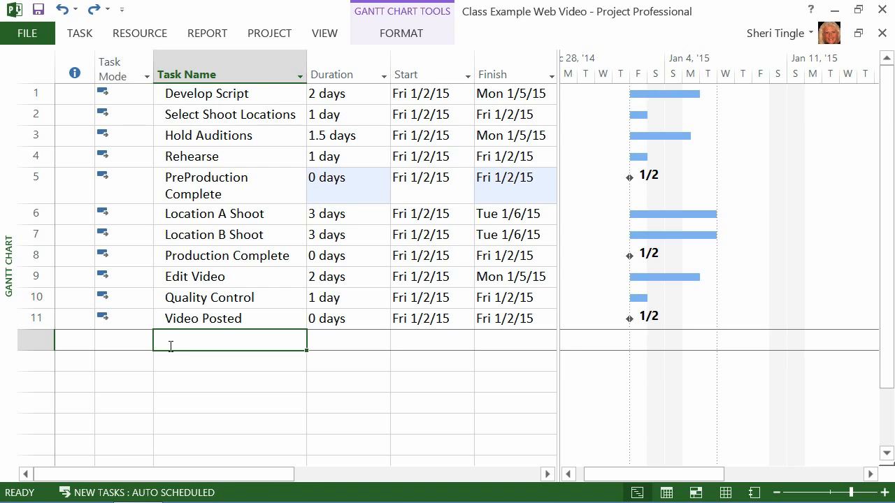